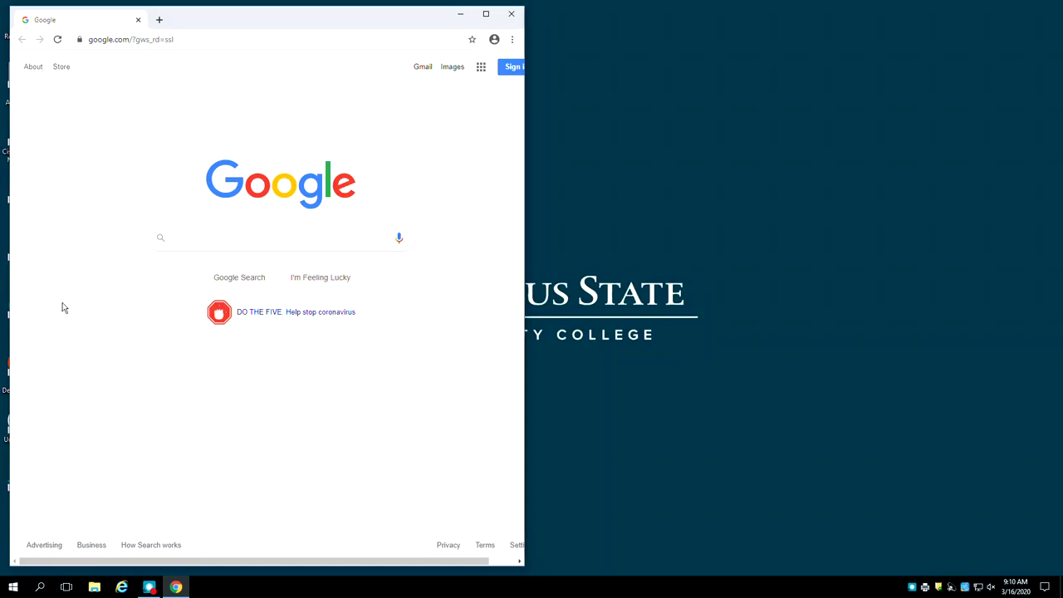
Maximize Chrome and load the Columbus State Library site at library.cscc.edu.
left_click(487, 16)
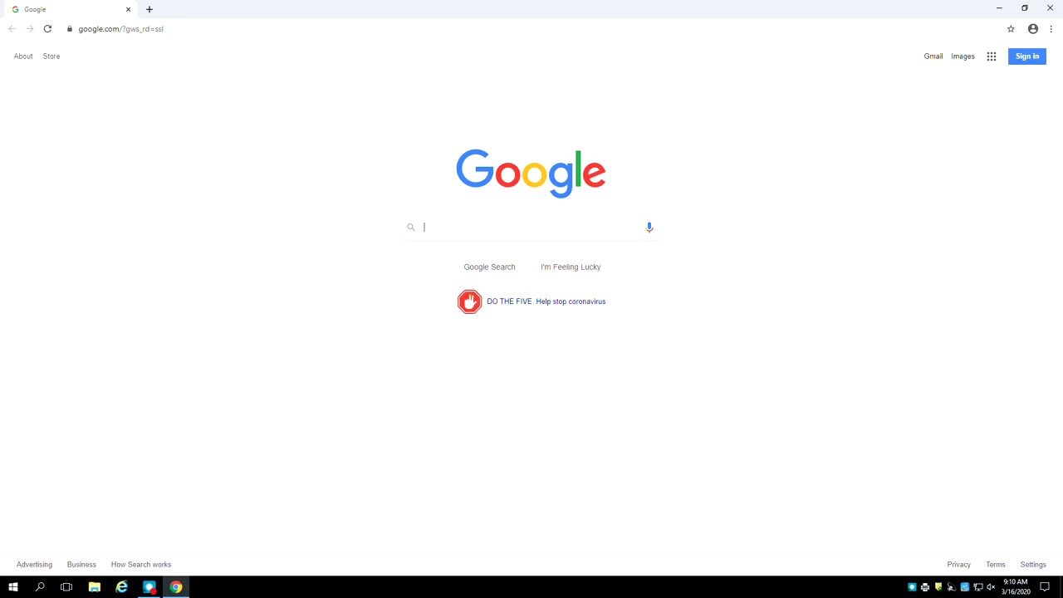
left_click(204, 28)
key("BackSpace")
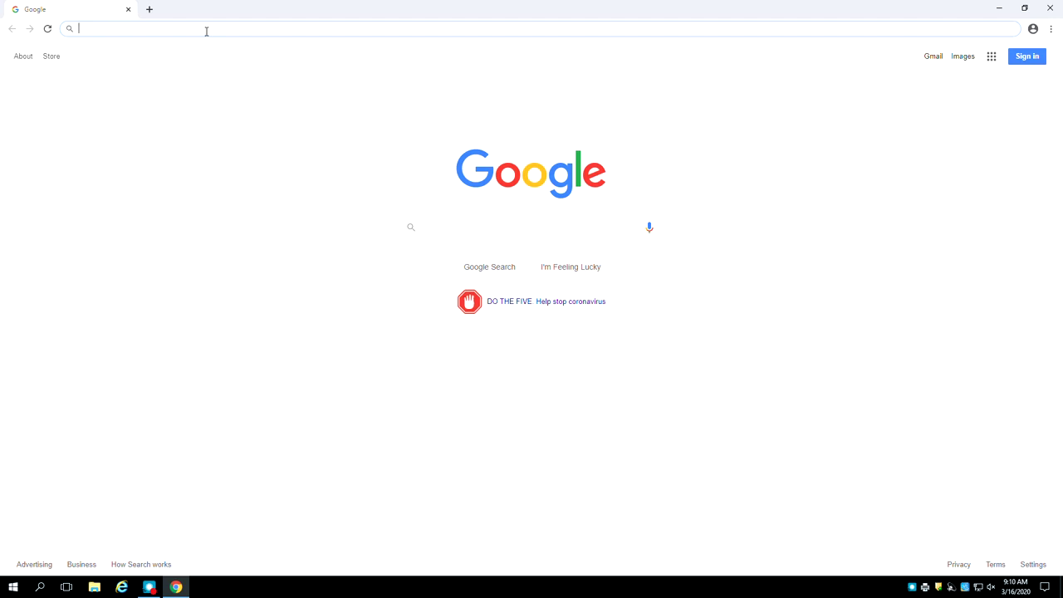
type("libr")
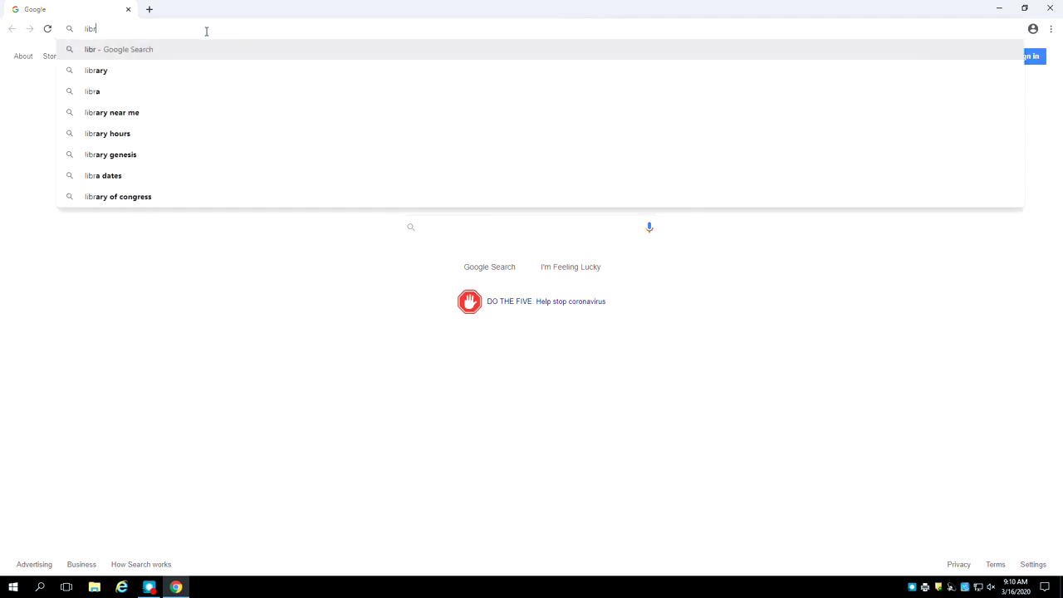
type("ary.cscc.edu")
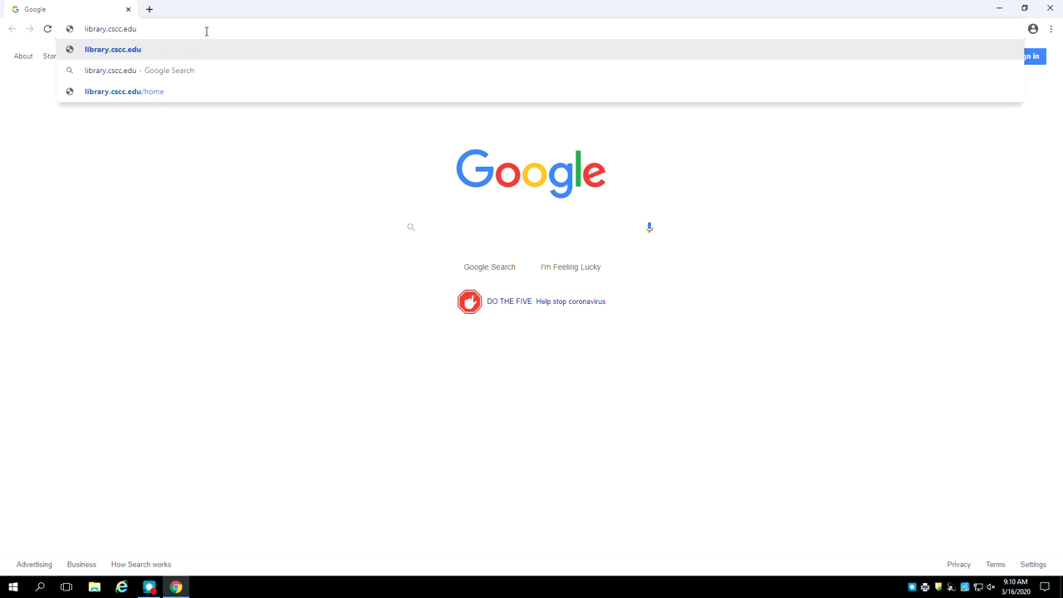
key("Return")
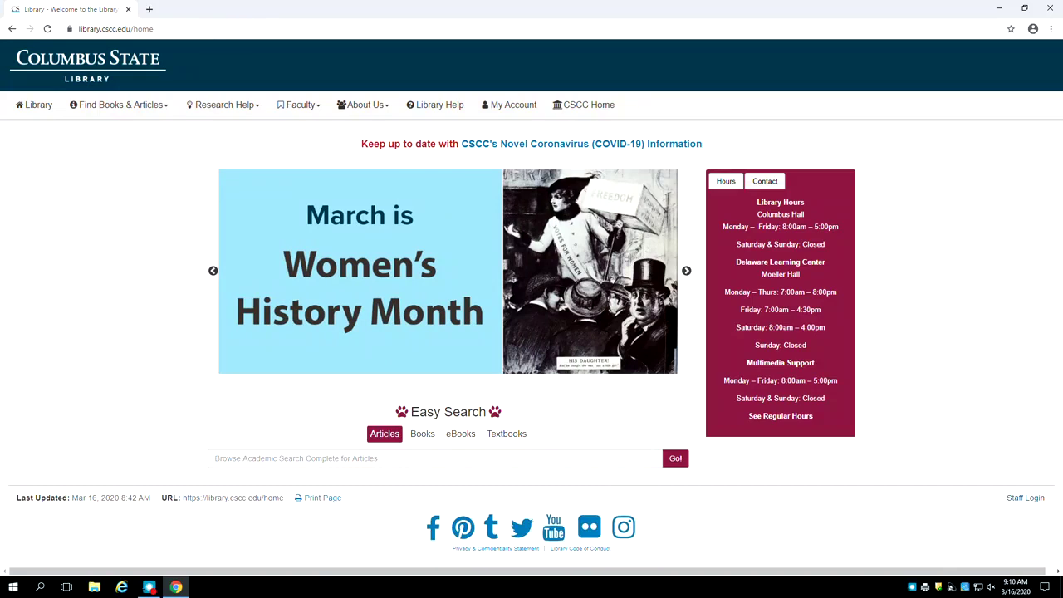
Open Academic Search Complete from the library's A-Z Databases list under Find Books & Articles.
left_click(166, 108)
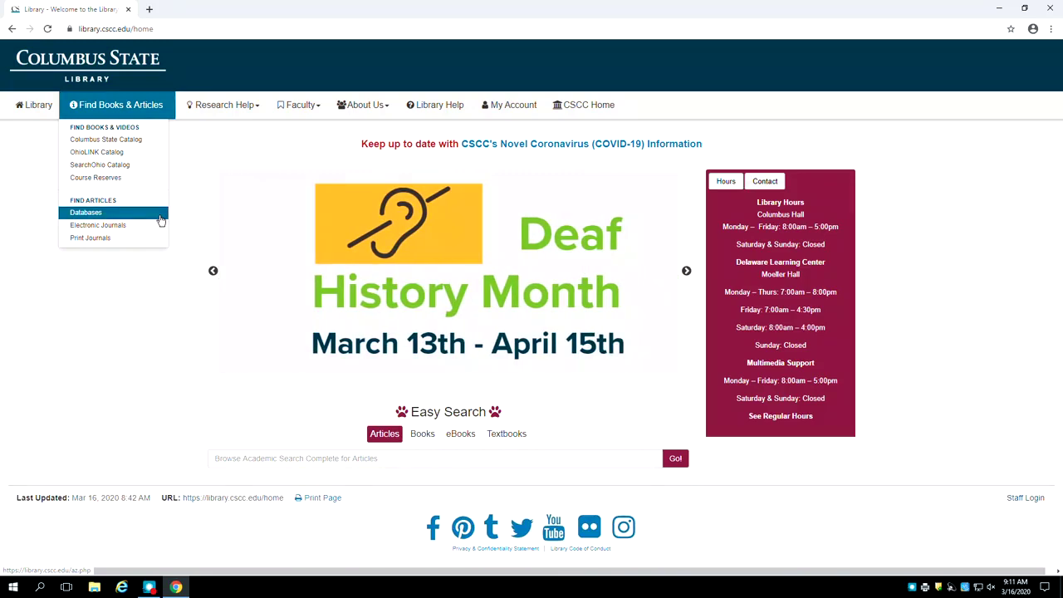
left_click(160, 219)
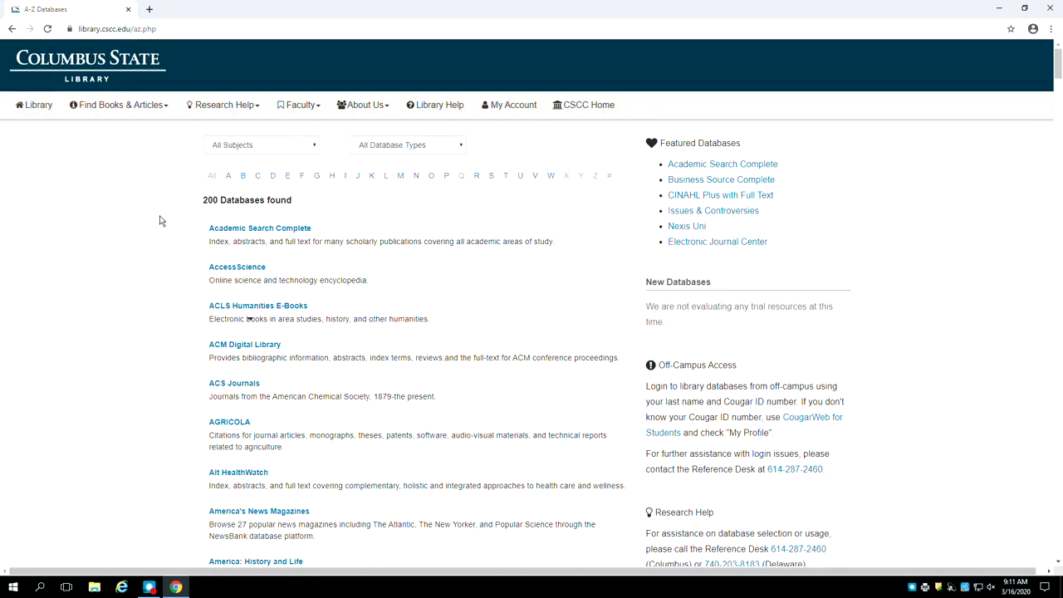
left_click(249, 231)
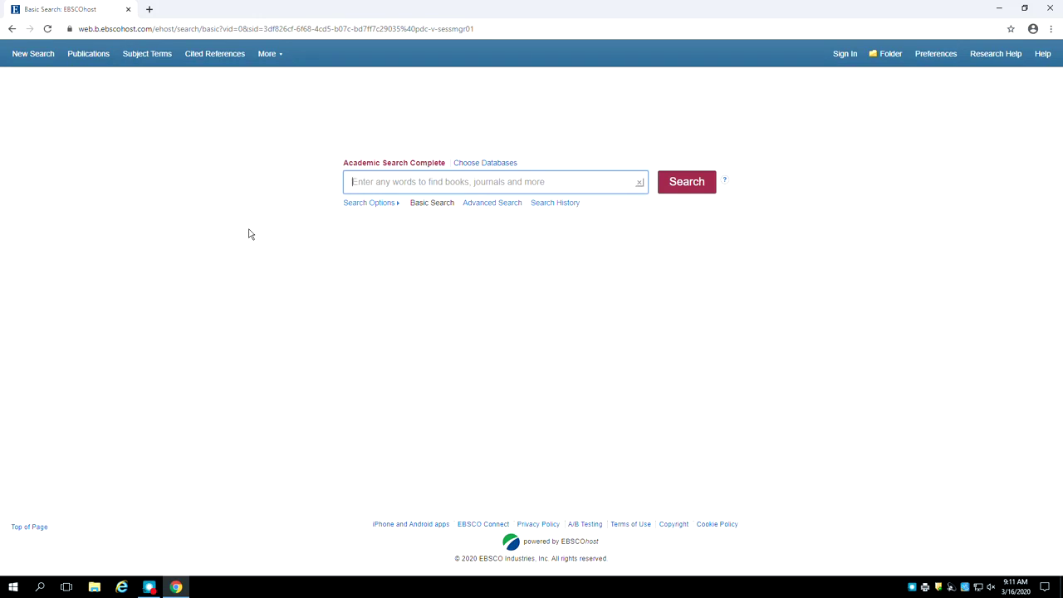
Search Academic Search Complete for 'service animals'.
type("service animals")
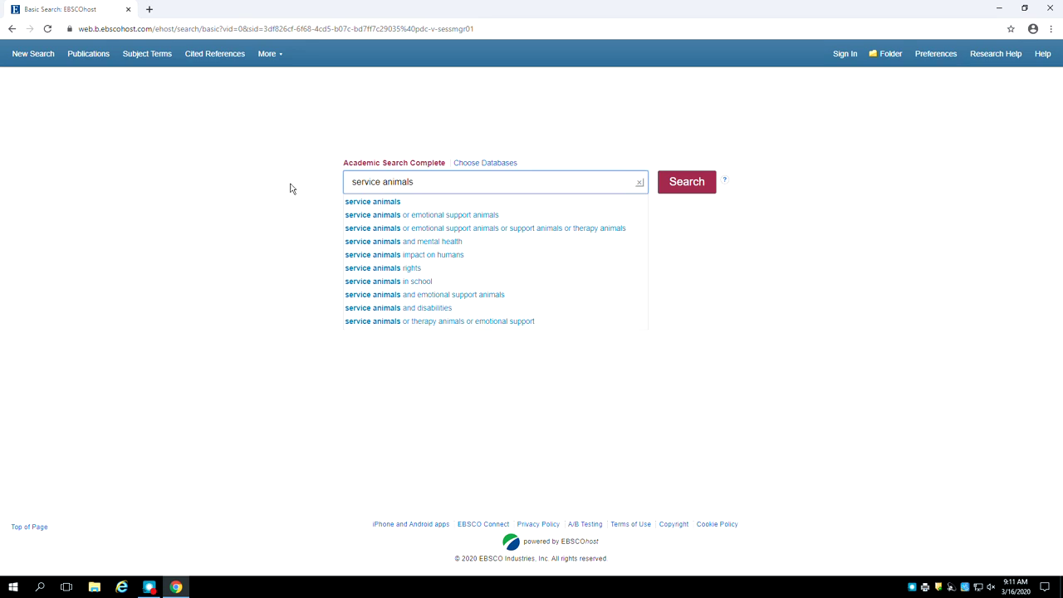
left_click(693, 184)
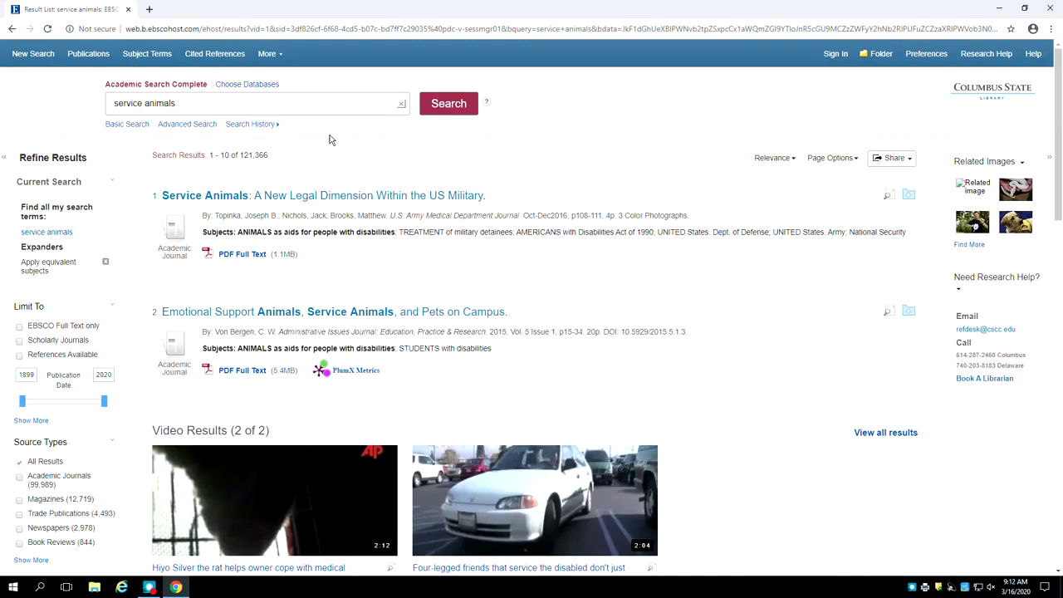
Skim the first page of the 121,366 'service animals' results, then limit them to full text.
scroll(328, 158, "down", 4)
scroll(324, 183, "down", 10)
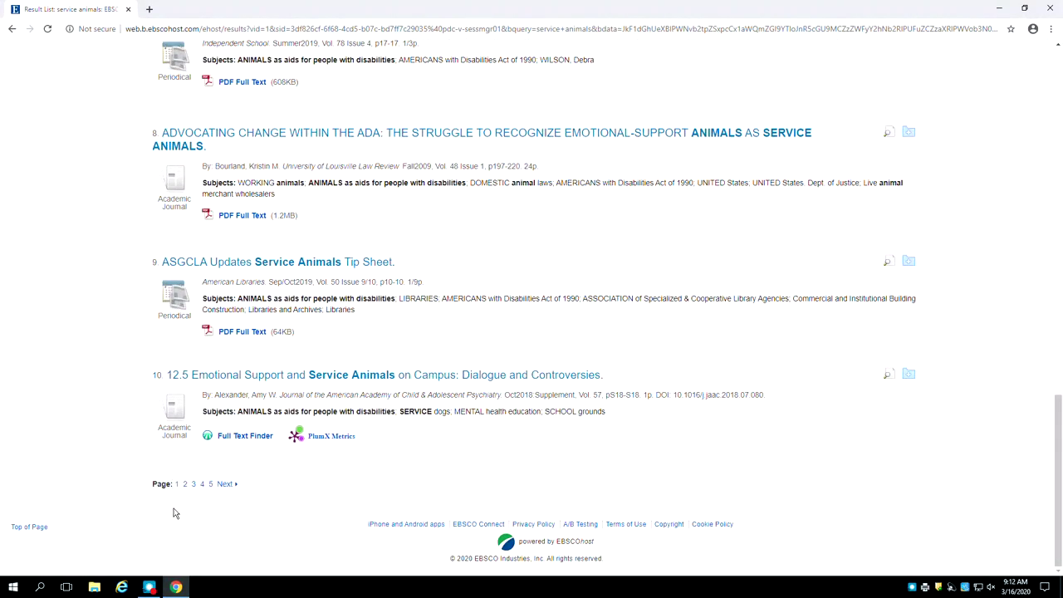
scroll(173, 512, "up", 15)
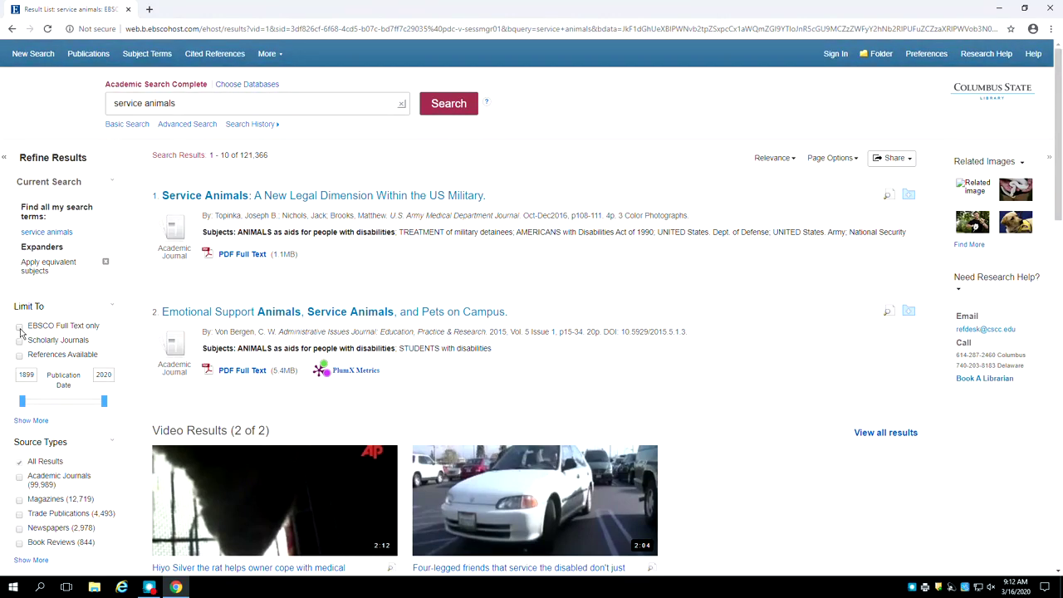
left_click(20, 328)
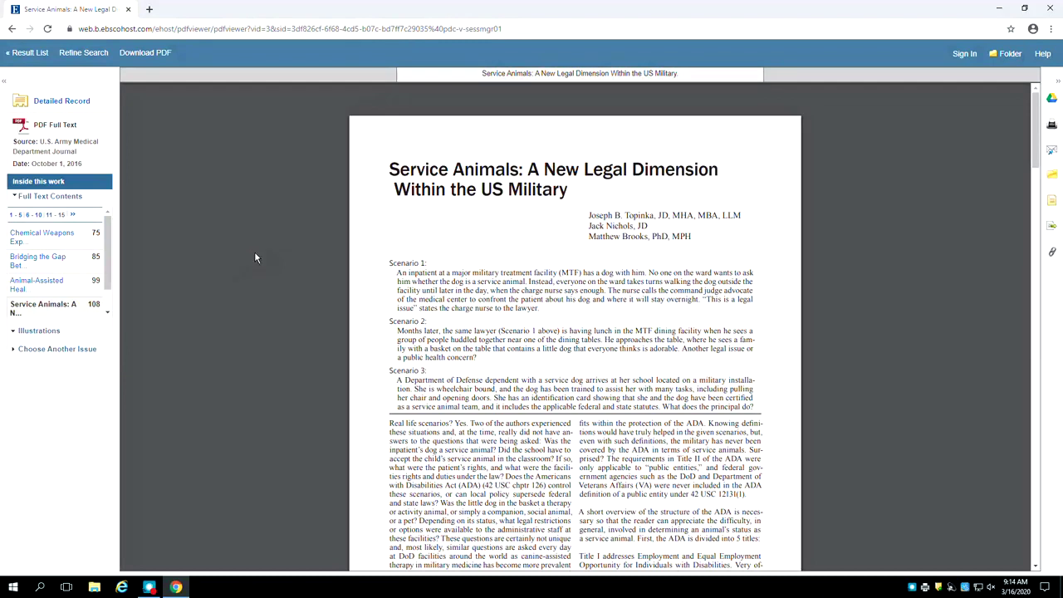
left_click(29, 52)
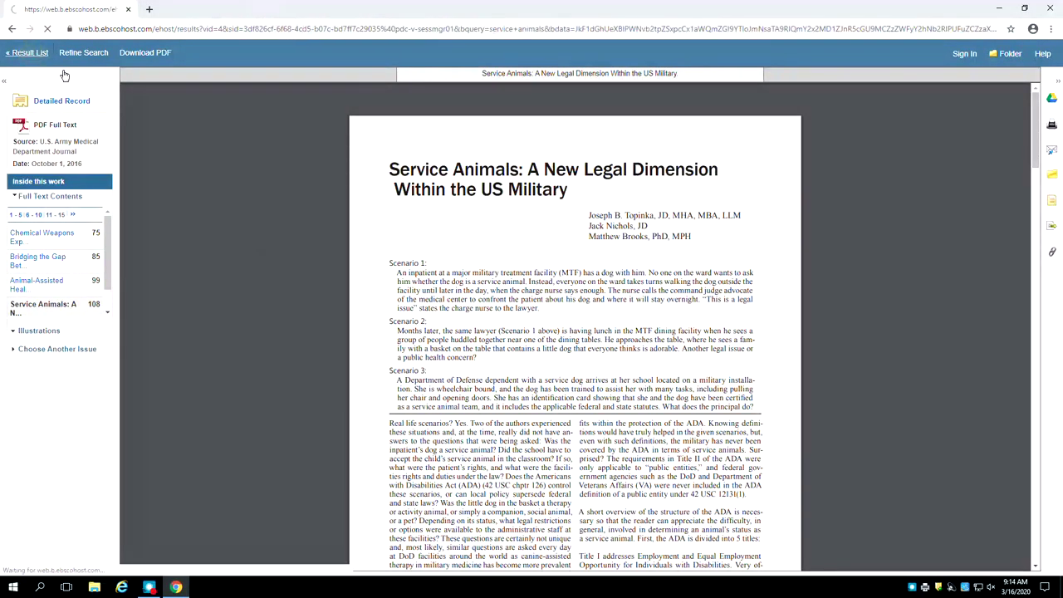
scroll(240, 355, "down", 2)
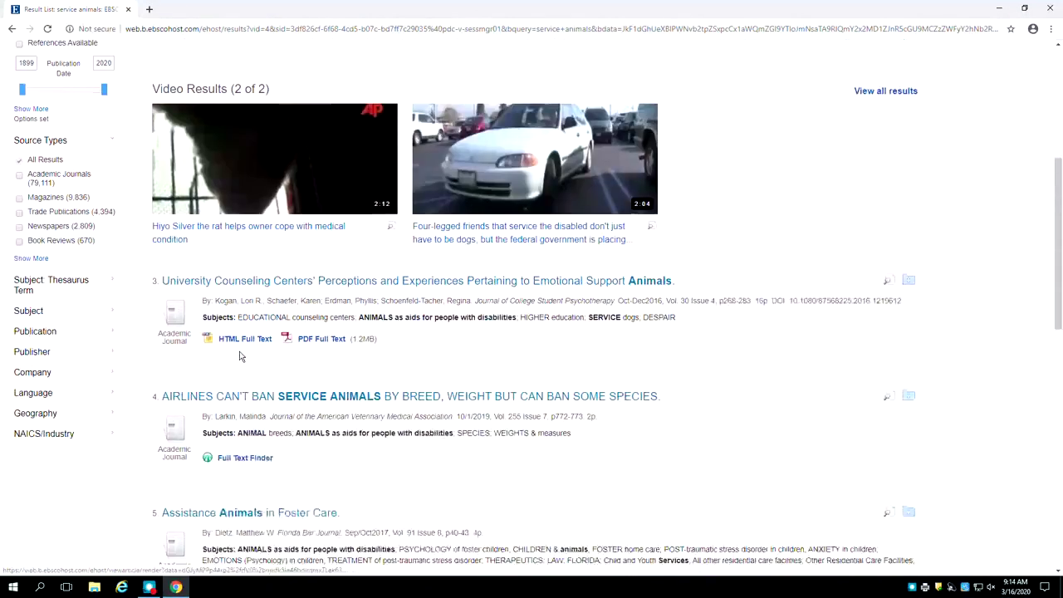
scroll(240, 355, "down", 1)
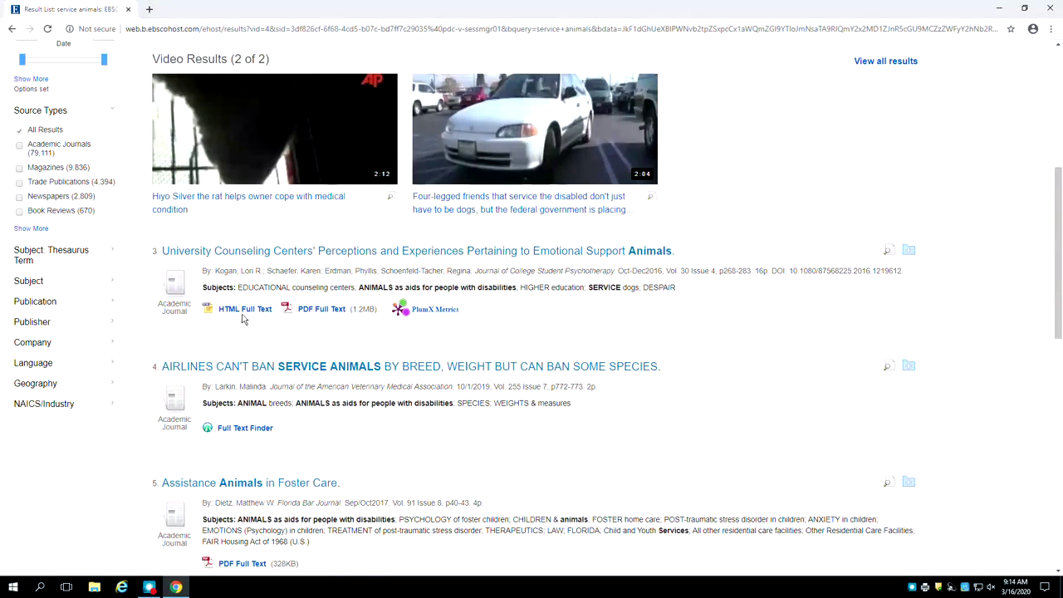
Read the HTML full text of result 3, the counseling centers emotional support animals article, then return to the results.
left_click(243, 309)
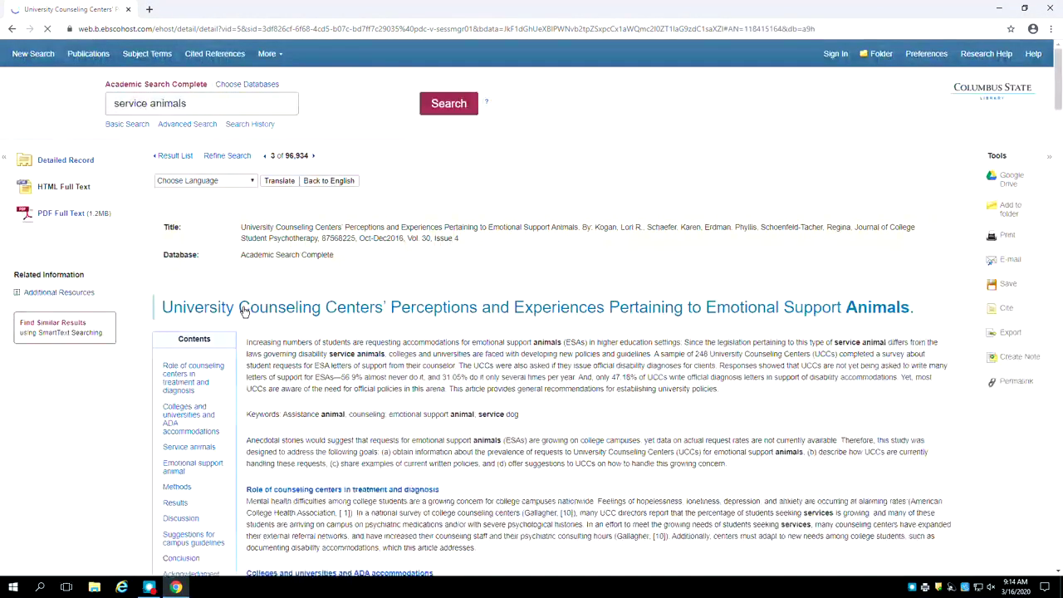
scroll(542, 299, "down", 2)
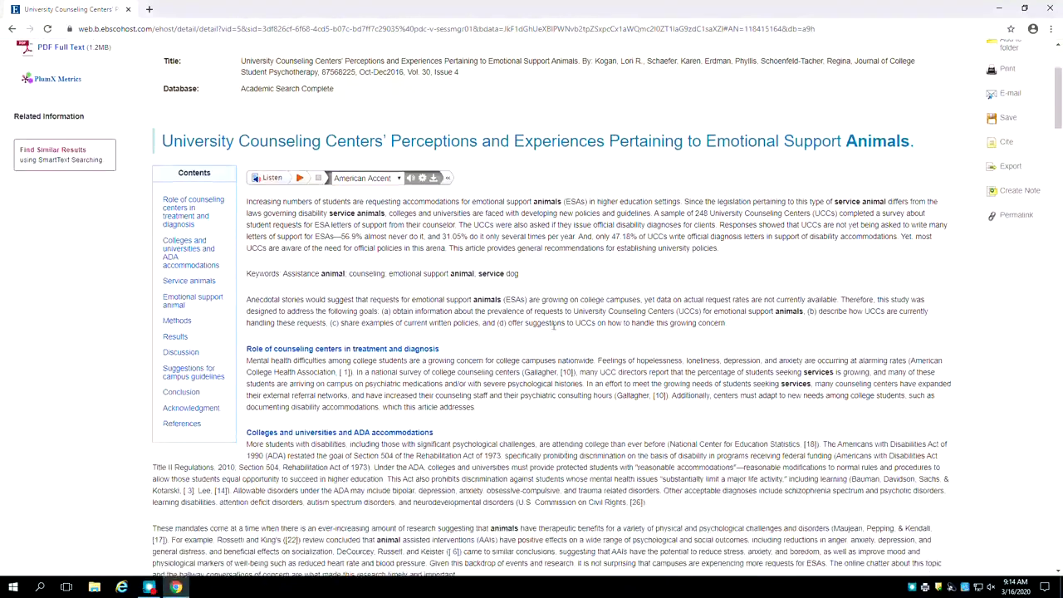
scroll(411, 326, "up", 1)
scroll(412, 325, "up", 2)
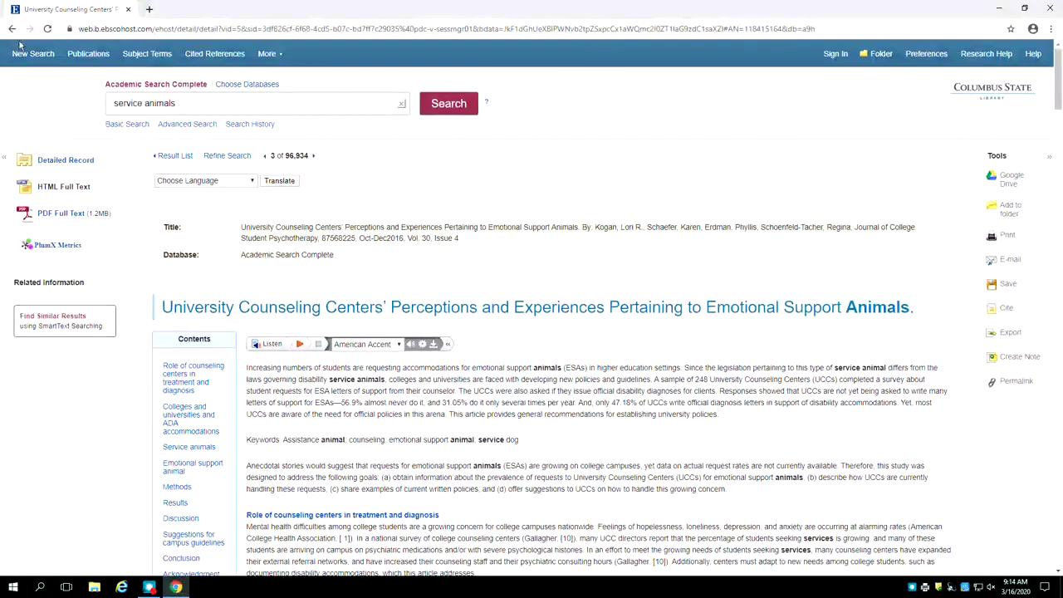
left_click(170, 156)
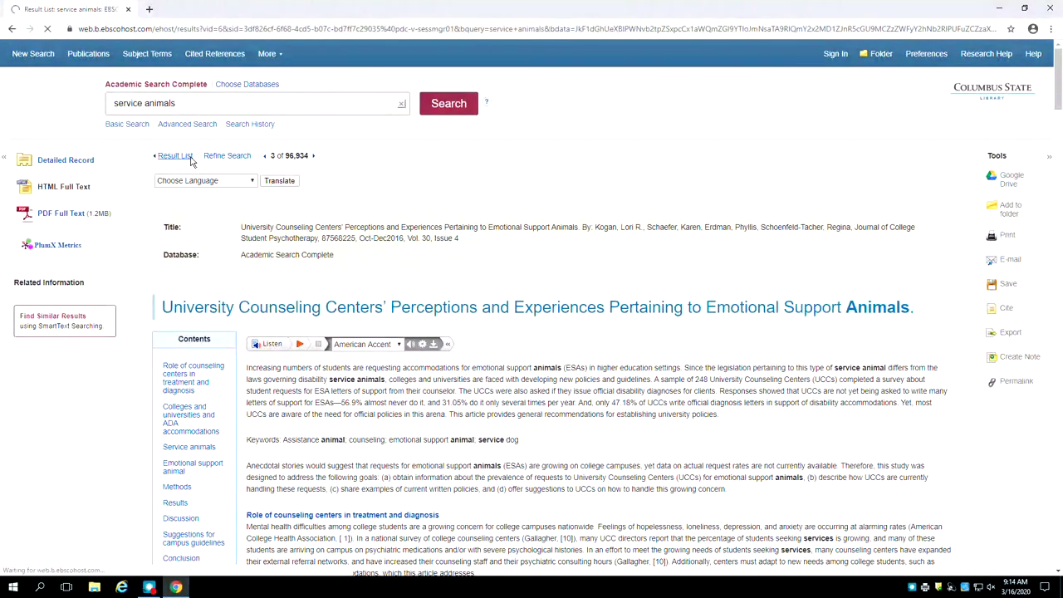
Check Full Text Finder for the Emotional Support and Service Animals on Campus article, then return to the top of the results.
scroll(258, 385, "down", 3)
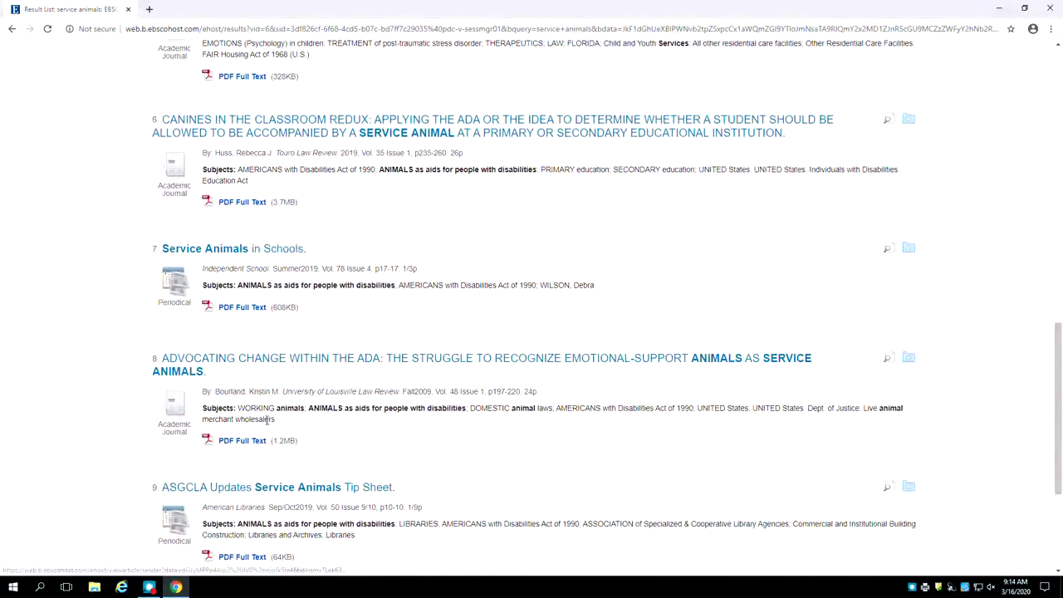
scroll(258, 385, "up", 1)
scroll(254, 373, "down", 2)
scroll(259, 388, "down", 2)
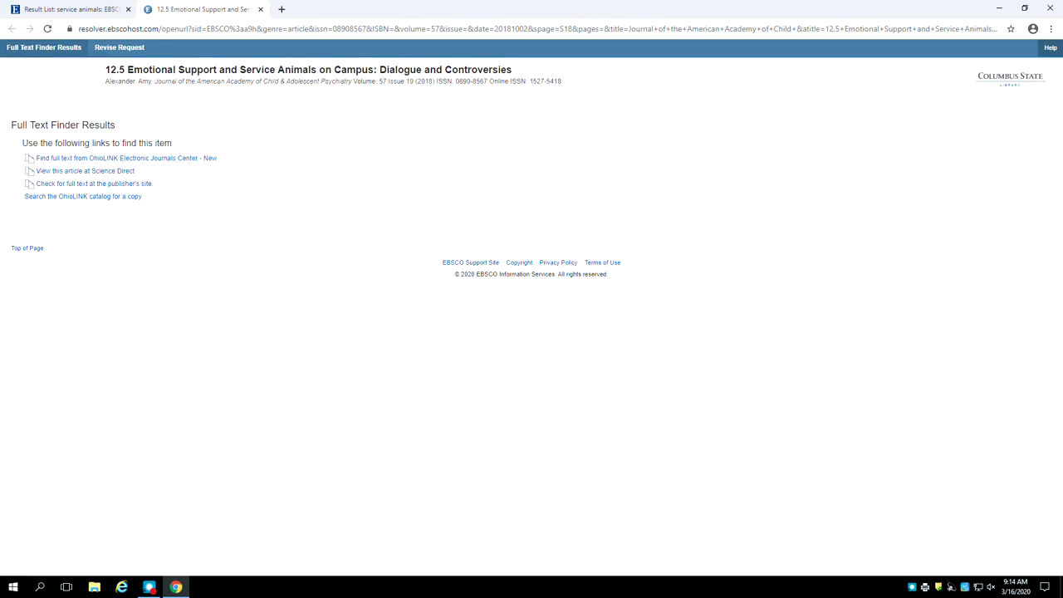
left_click(260, 9)
key("Home")
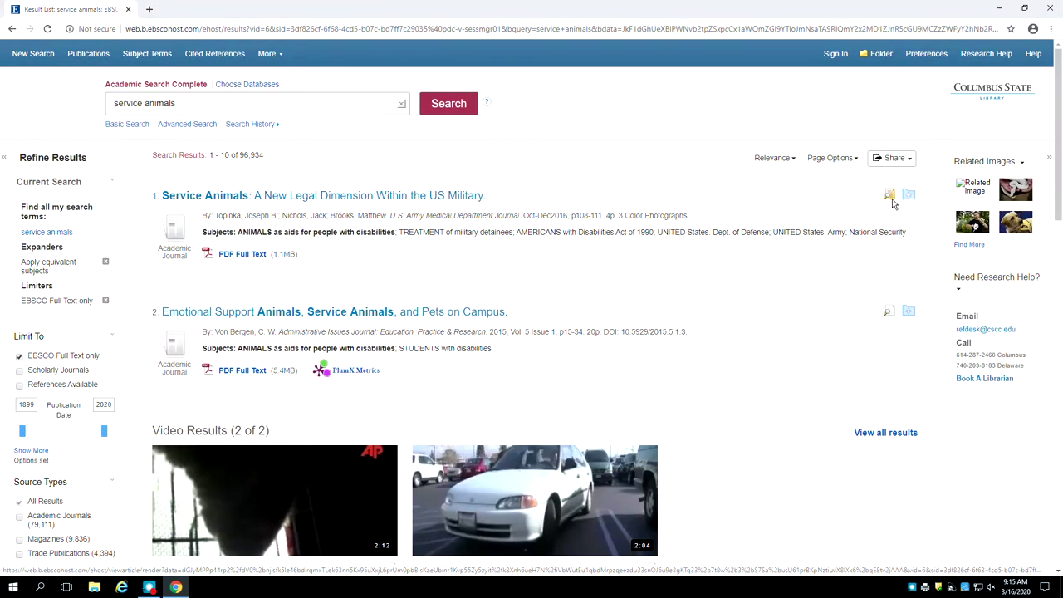
mouse_move(891, 200)
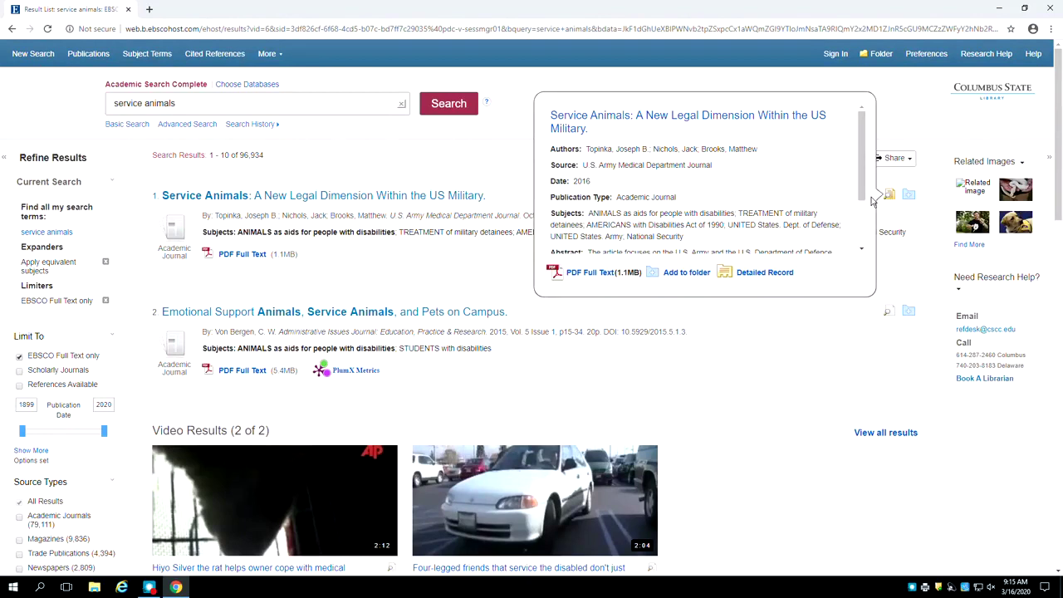
scroll(772, 210, "down", 2)
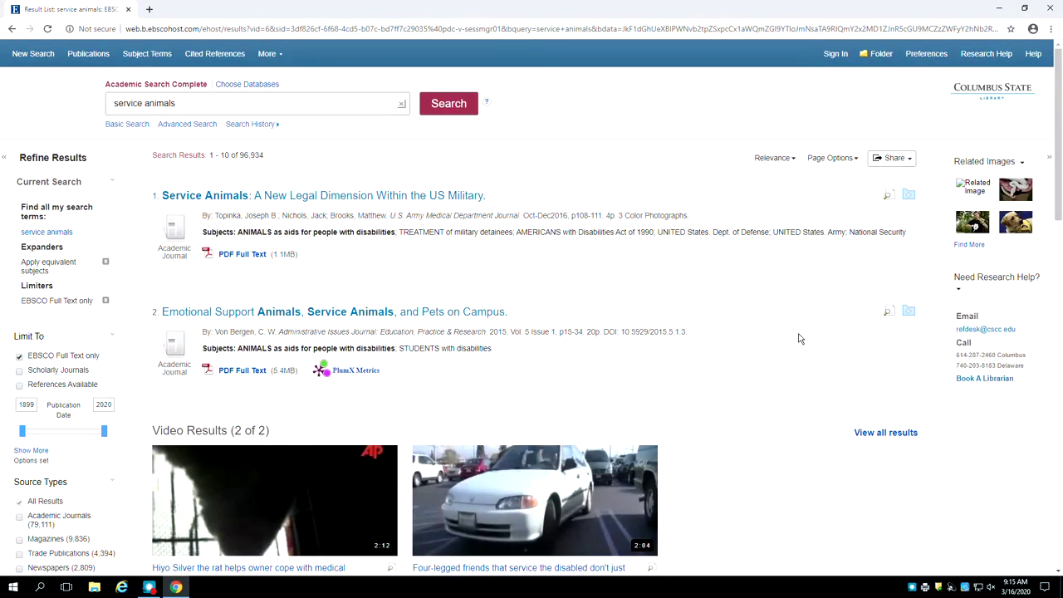
Open the detailed record for 'Service Animals: A New Legal Dimension Within the US Military'.
left_click(453, 199)
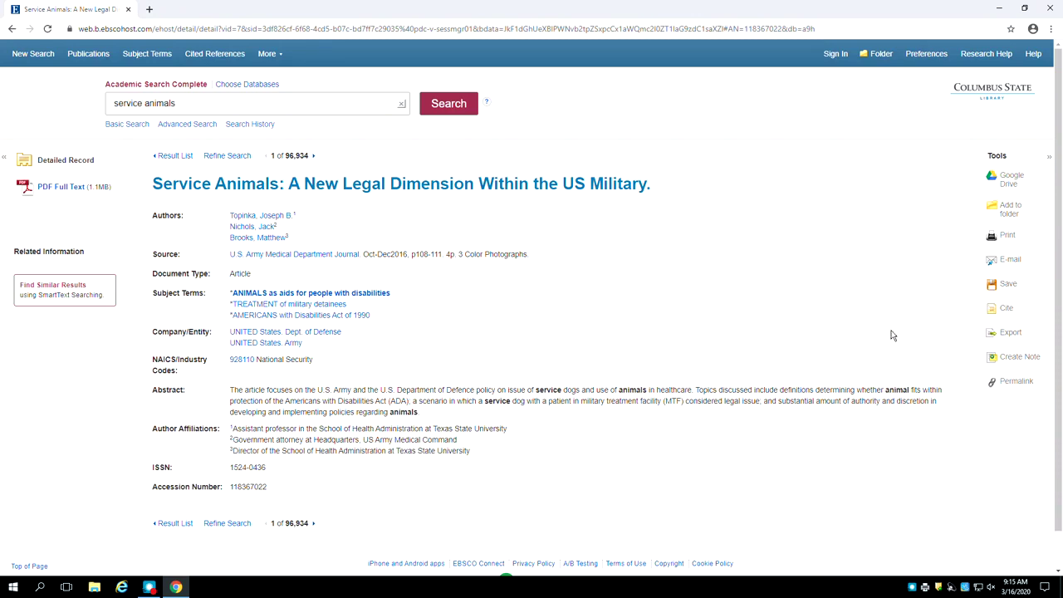
Show the article's citation formats and scroll to the APA and Chicago/Turabian references.
left_click(1007, 309)
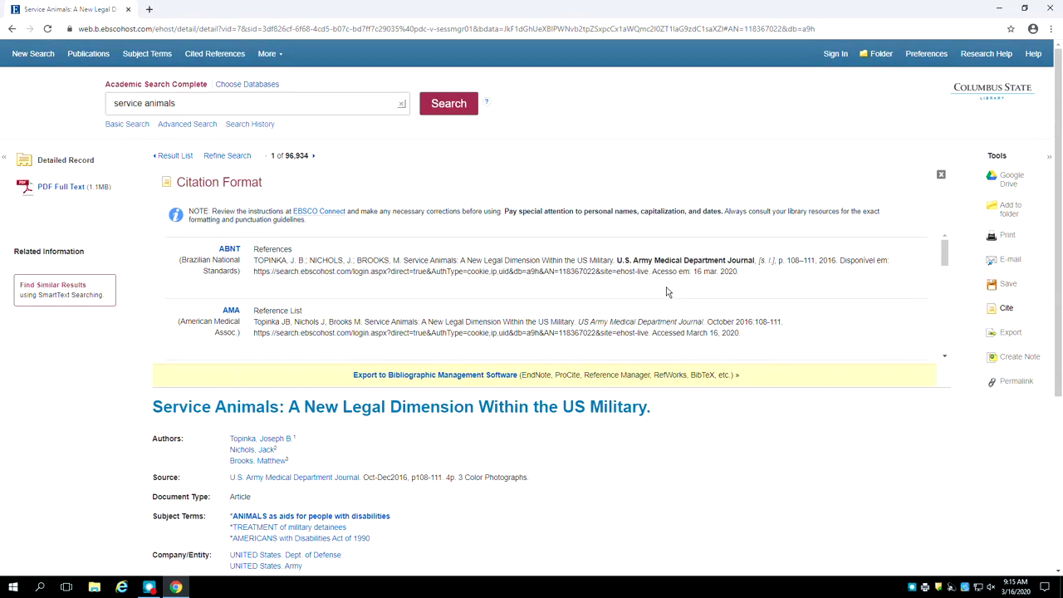
scroll(667, 292, "down", 2)
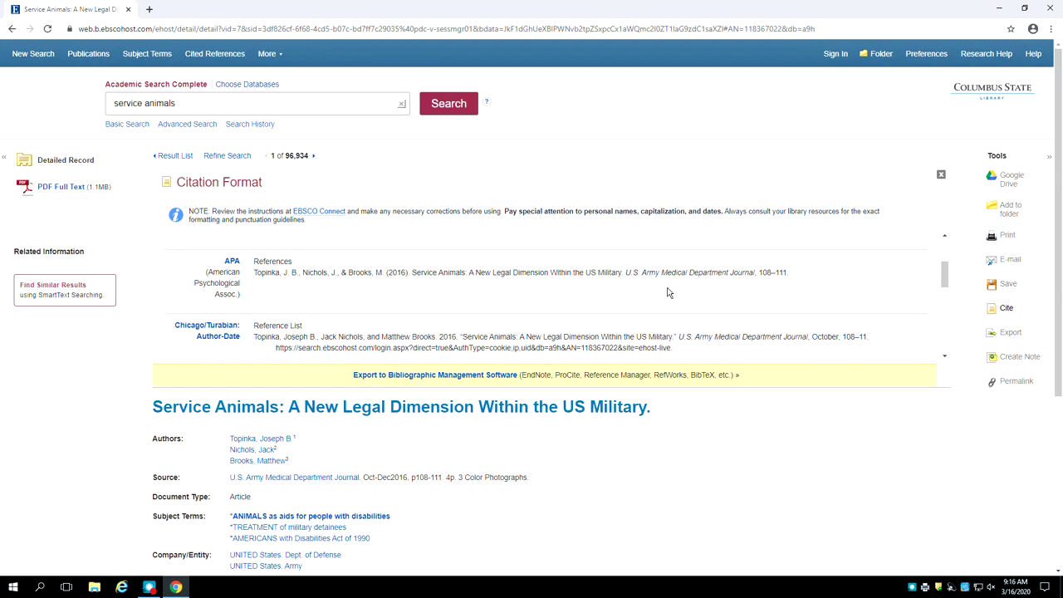
Go back to the result list, view the Share permalink, then minimize the browser.
left_click(172, 156)
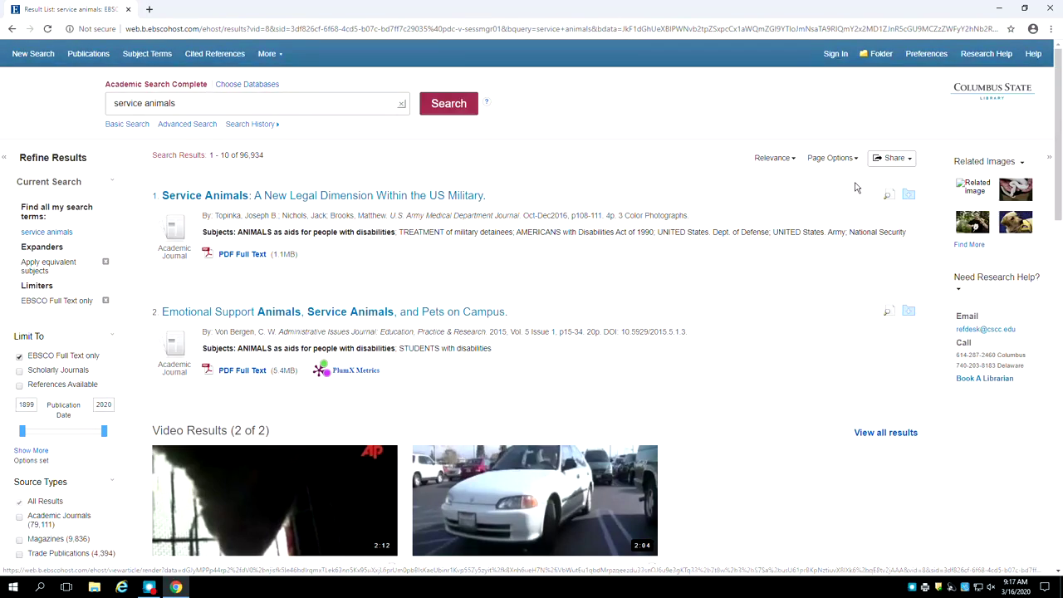
left_click(897, 159)
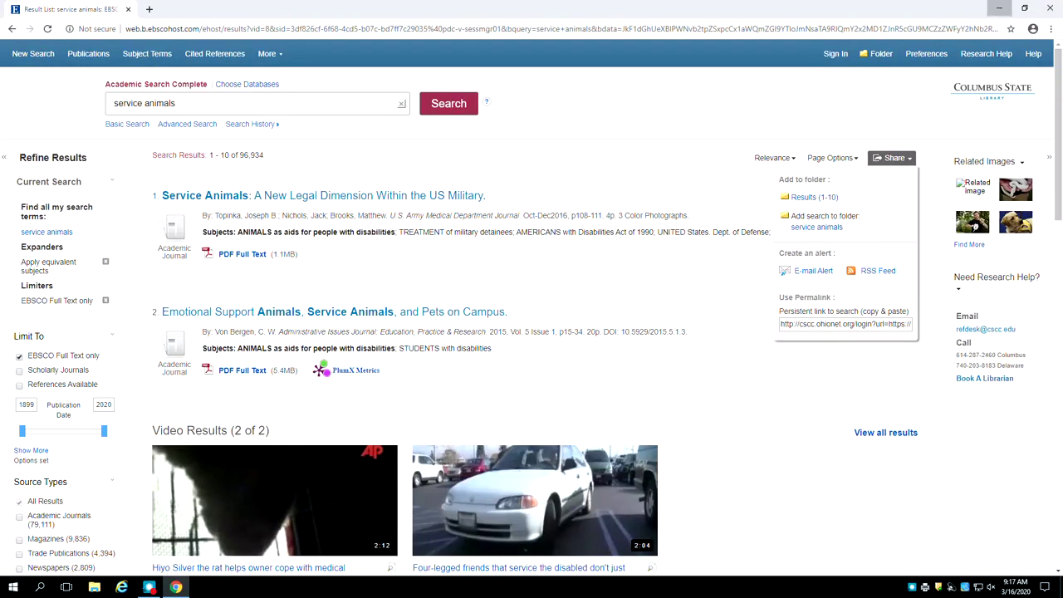
left_click(999, 8)
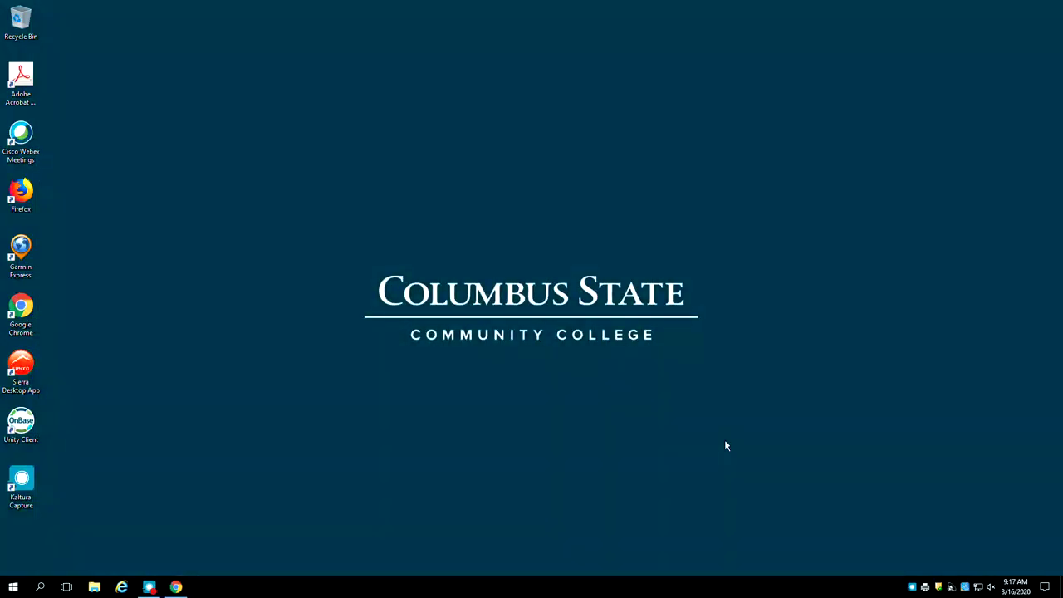